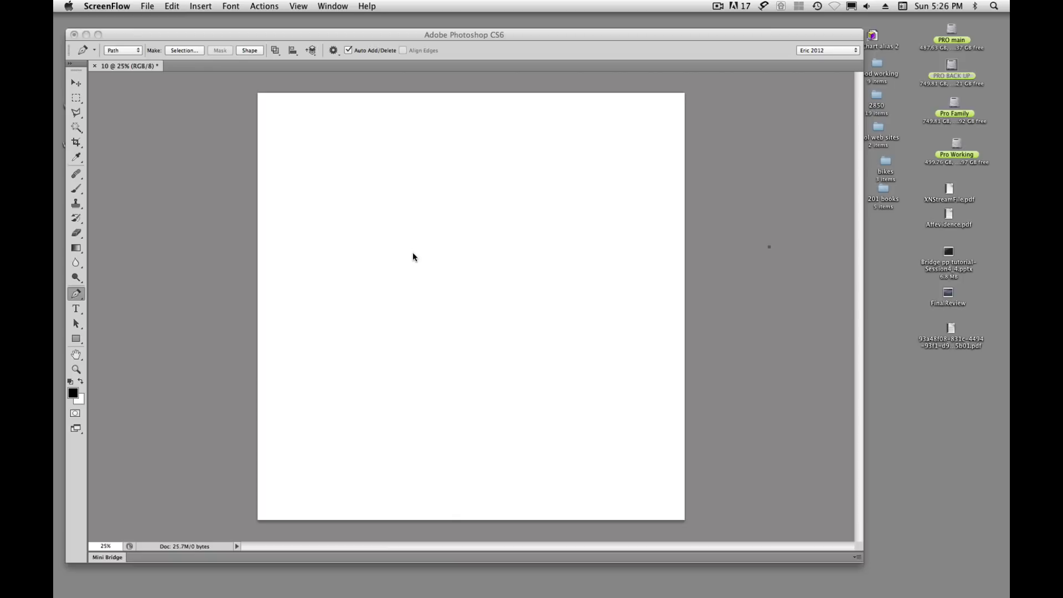
Step: Open the View menu on the new blank white document named 10
{"action": "left_click", "coordinate": [299, 6]}
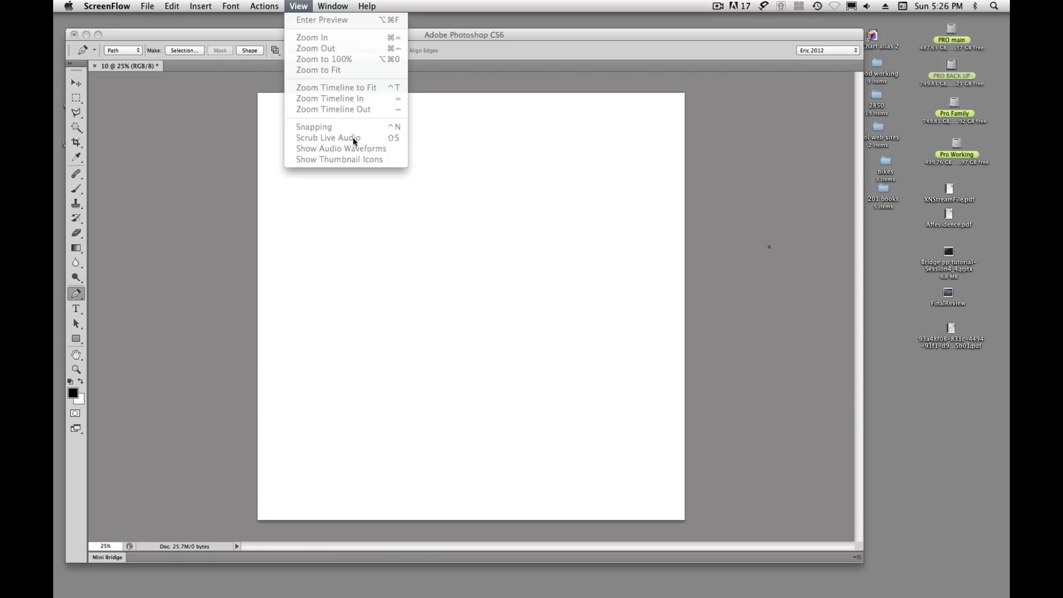
Step: Convert the Background into an editable layer named Layer 0
{"action": "left_click", "coordinate": [428, 243]}
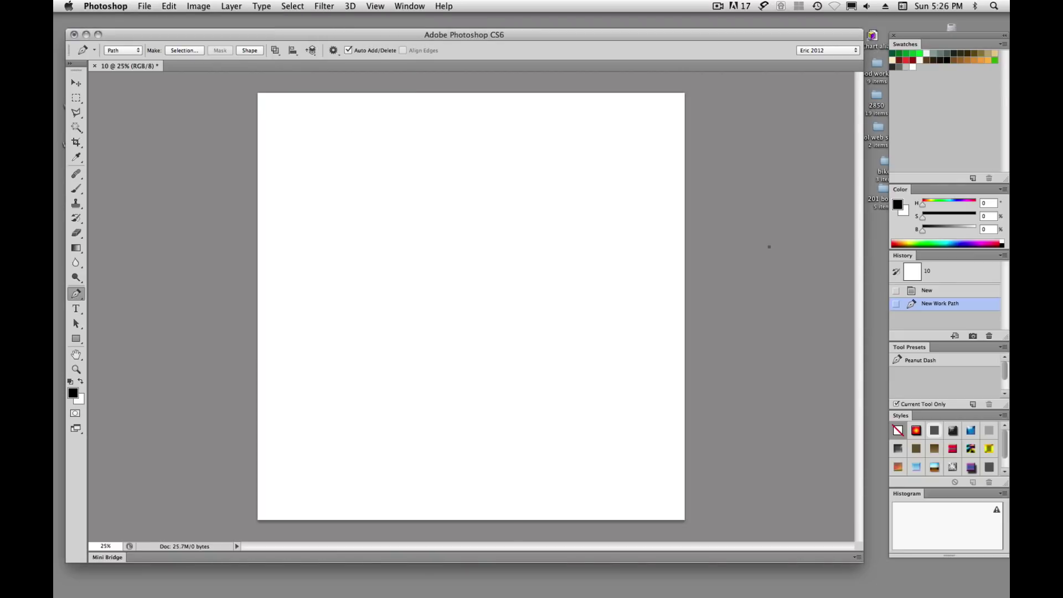
{"action": "key", "text": "super+shift+n"}
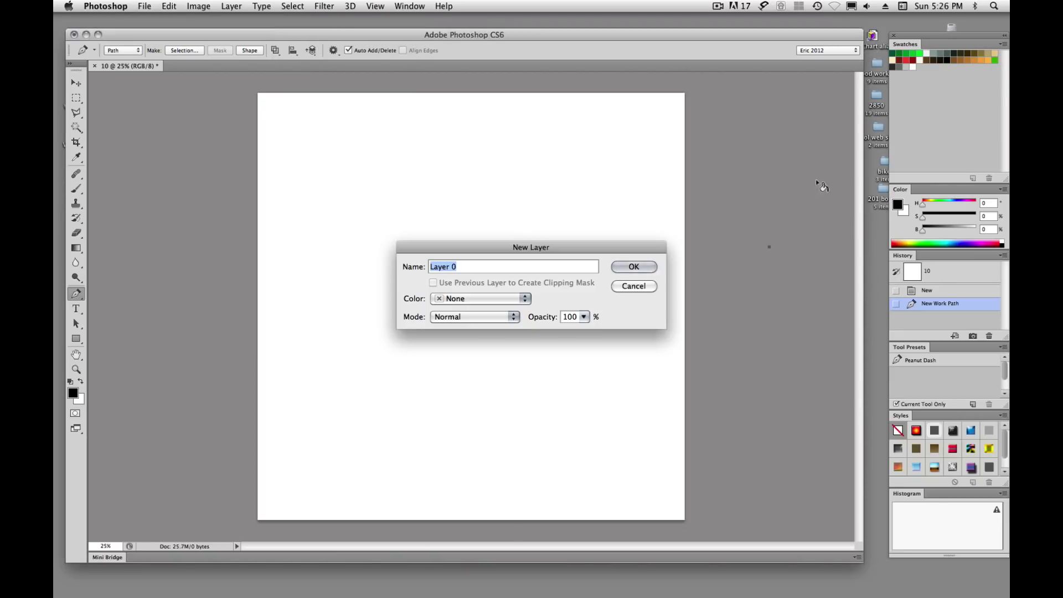
{"action": "left_click", "coordinate": [634, 266]}
Step: Turn on the rulers from the View menu, then hide them again with Cmd+R
{"action": "left_click", "coordinate": [375, 6]}
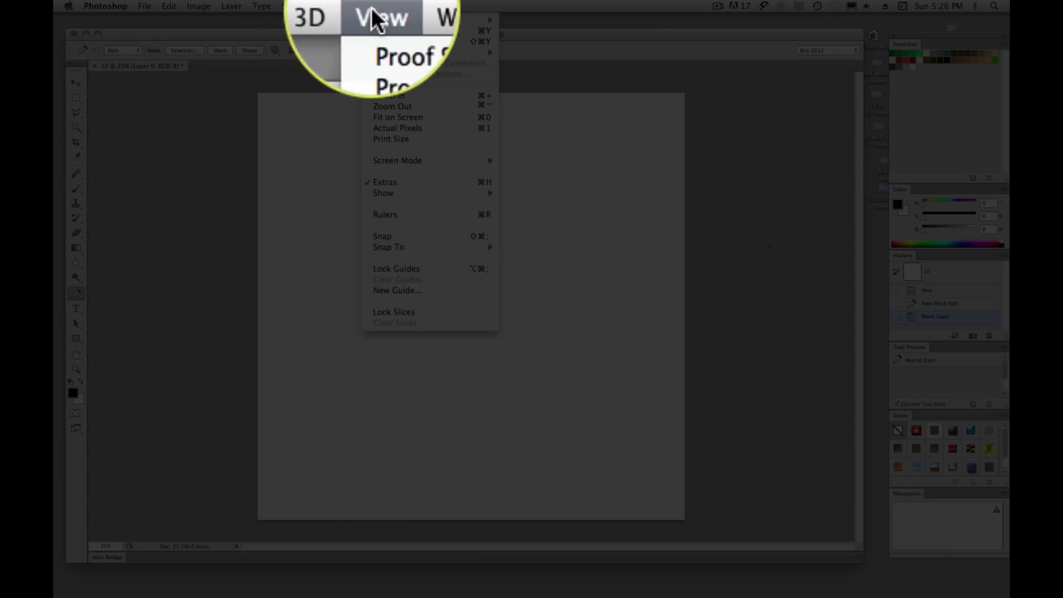
{"action": "left_click", "coordinate": [385, 214]}
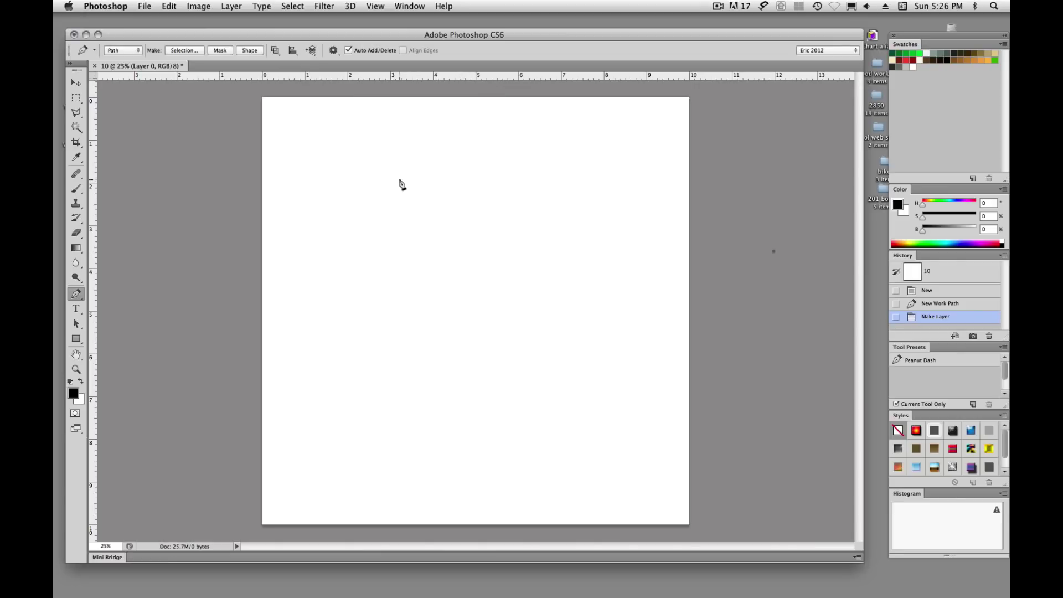
{"action": "key", "text": "super+r"}
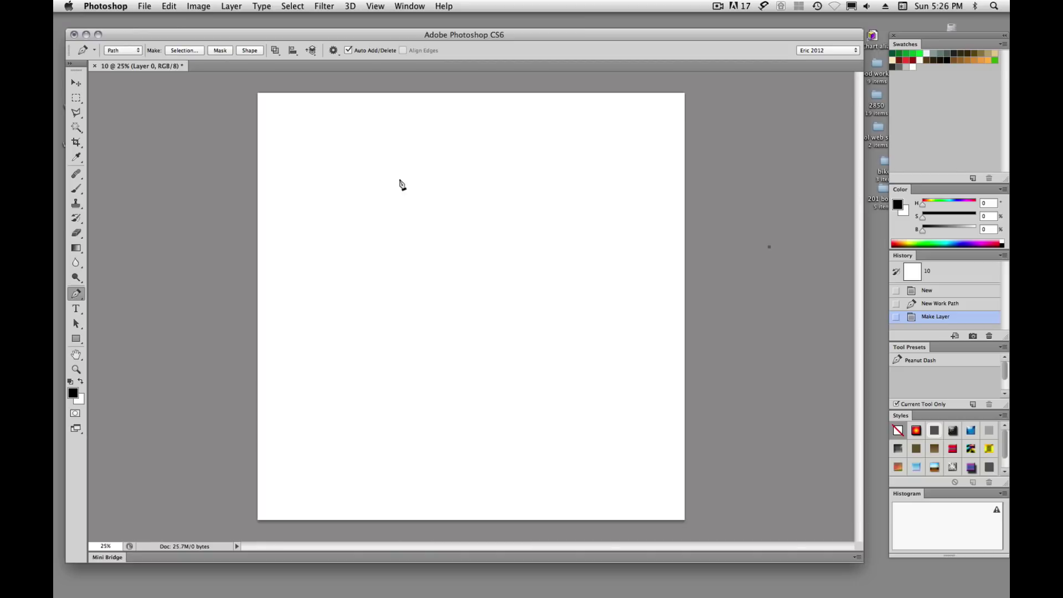
Step: Show the rulers and drag out four vertical guides and two horizontal guides, one across the canvas middle
{"action": "key", "text": "super+r"}
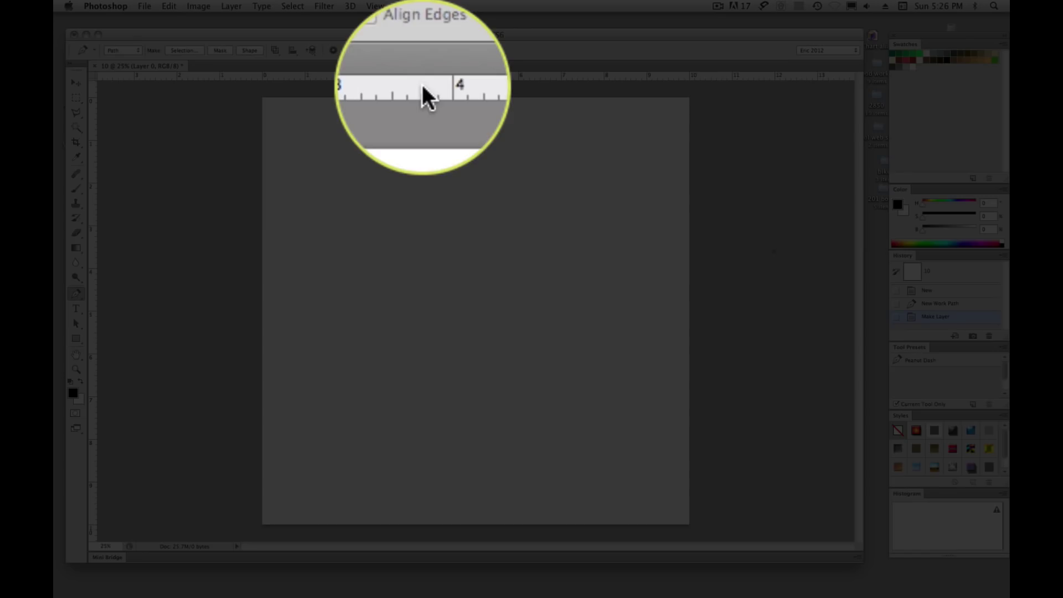
{"action": "left_click_drag", "start_coordinate": [426, 82], "coordinate": [446, 315]}
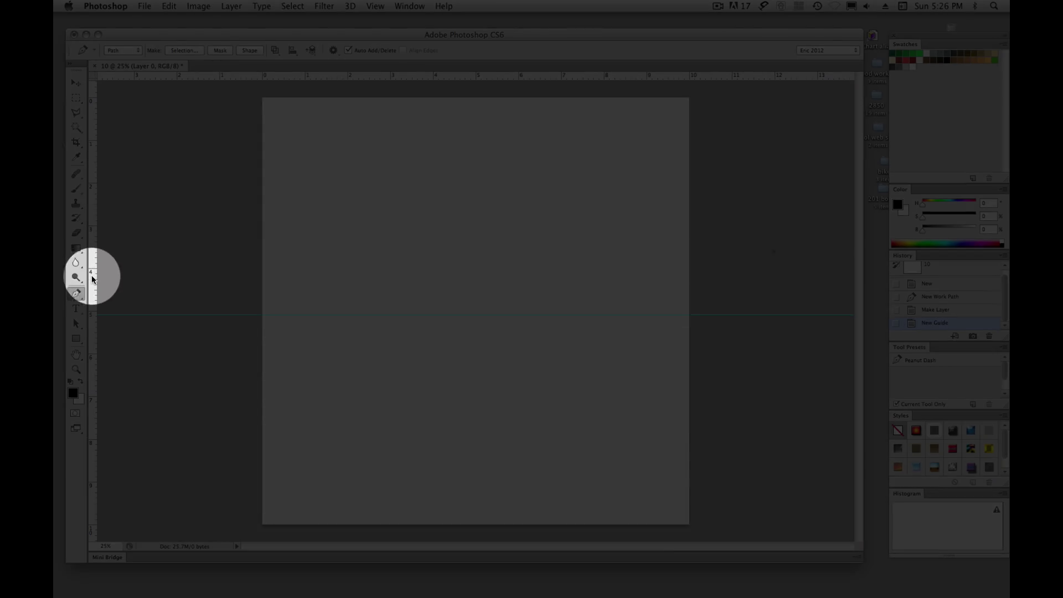
{"action": "left_click_drag", "start_coordinate": [92, 283], "coordinate": [414, 295]}
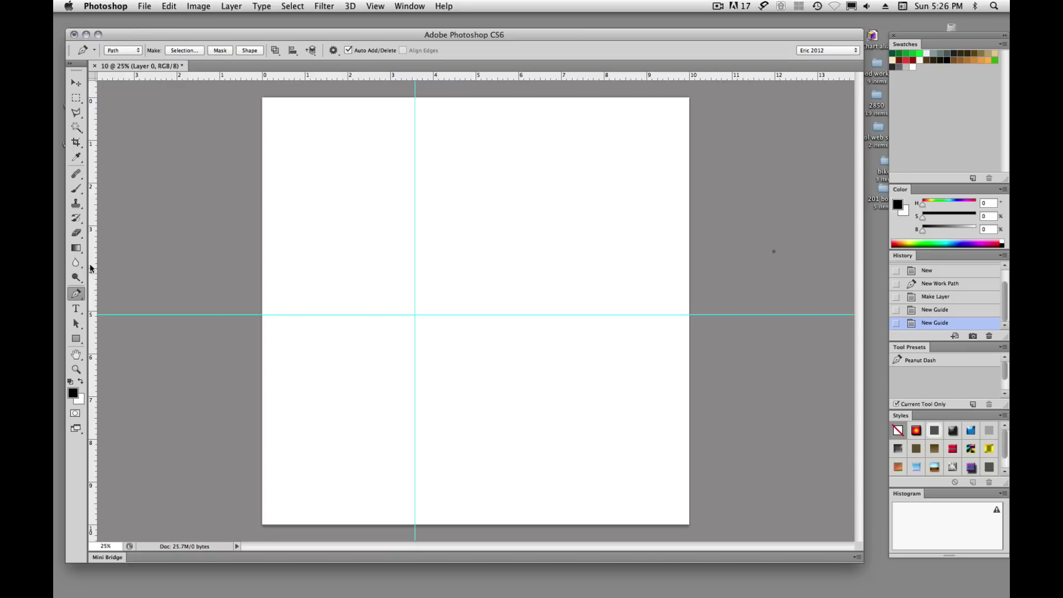
{"action": "left_click_drag", "start_coordinate": [92, 267], "coordinate": [504, 290]}
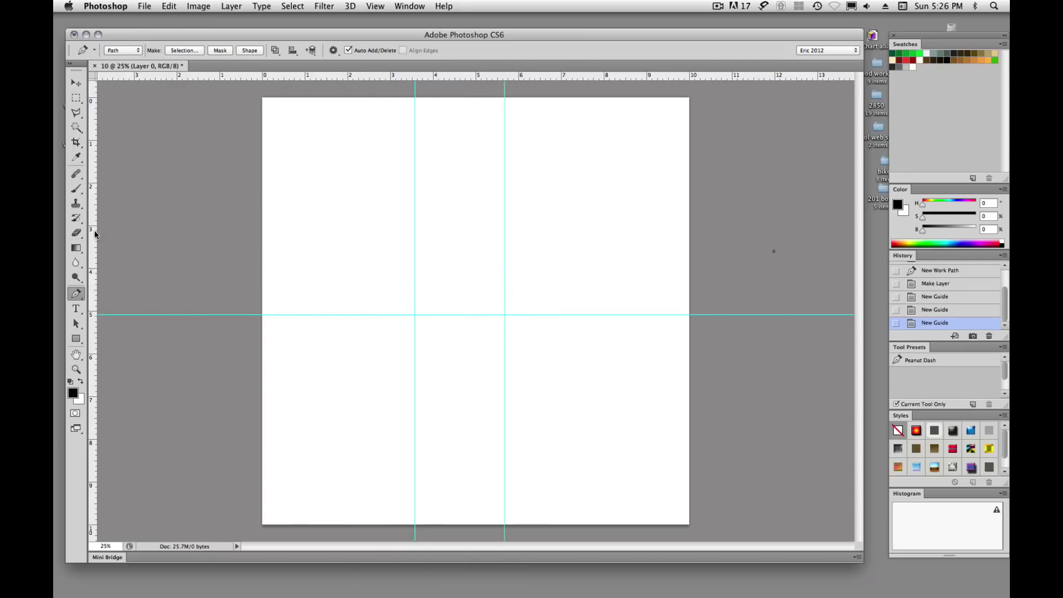
{"action": "left_click_drag", "start_coordinate": [95, 236], "coordinate": [449, 260]}
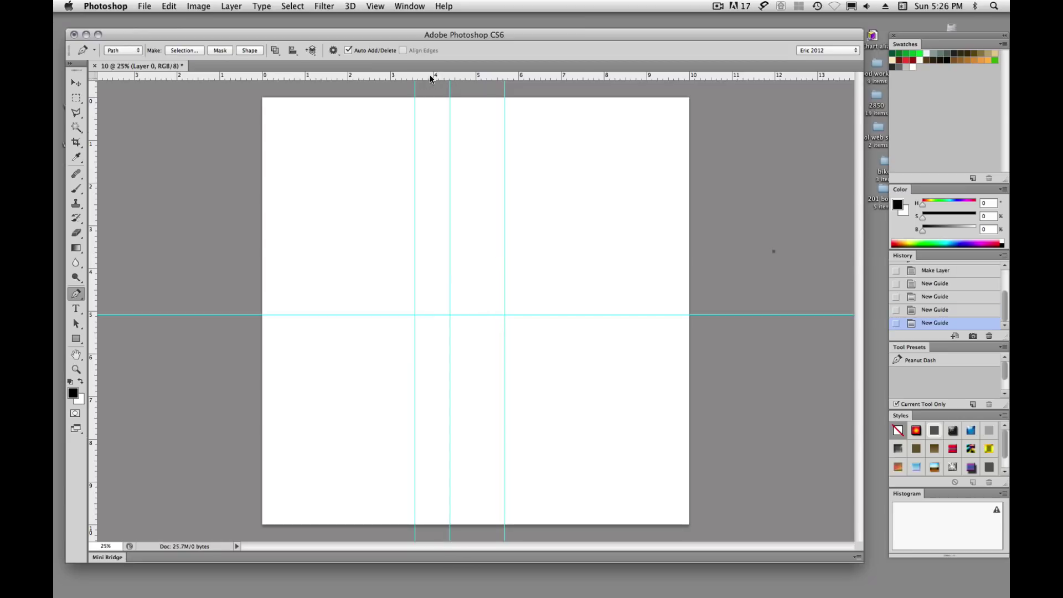
{"action": "left_click_drag", "start_coordinate": [431, 77], "coordinate": [379, 186]}
{"action": "key", "text": "alt"}
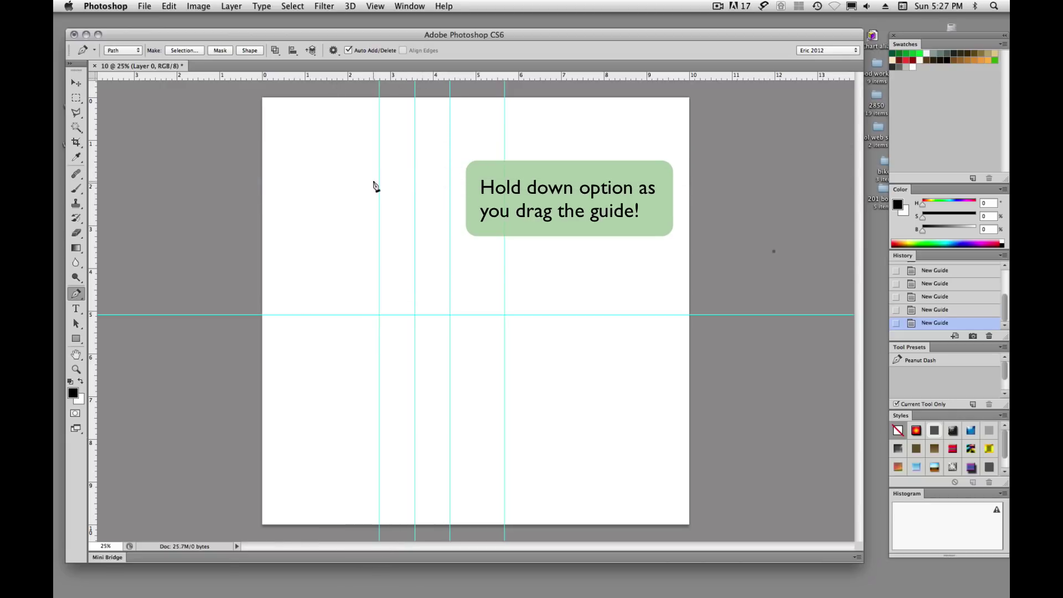
{"action": "left_click_drag", "start_coordinate": [93, 242], "coordinate": [435, 274]}
{"action": "key", "text": "alt"}
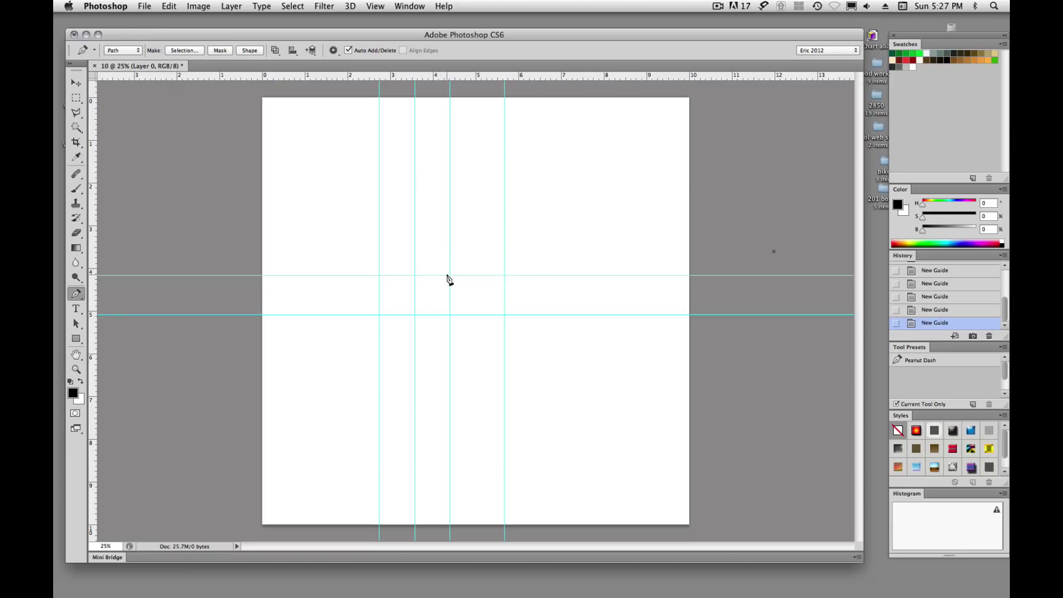
Step: With the Move tool, shift the vertical guides to new positions and lower the upper horizontal guide
{"action": "key", "text": "v"}
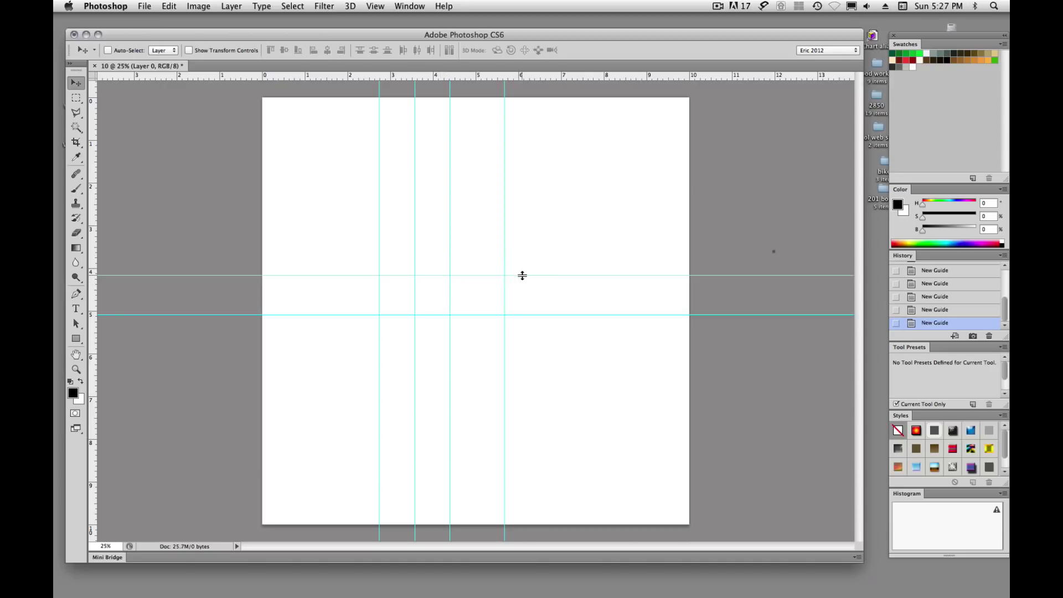
{"action": "left_click_drag", "start_coordinate": [522, 276], "coordinate": [522, 188]}
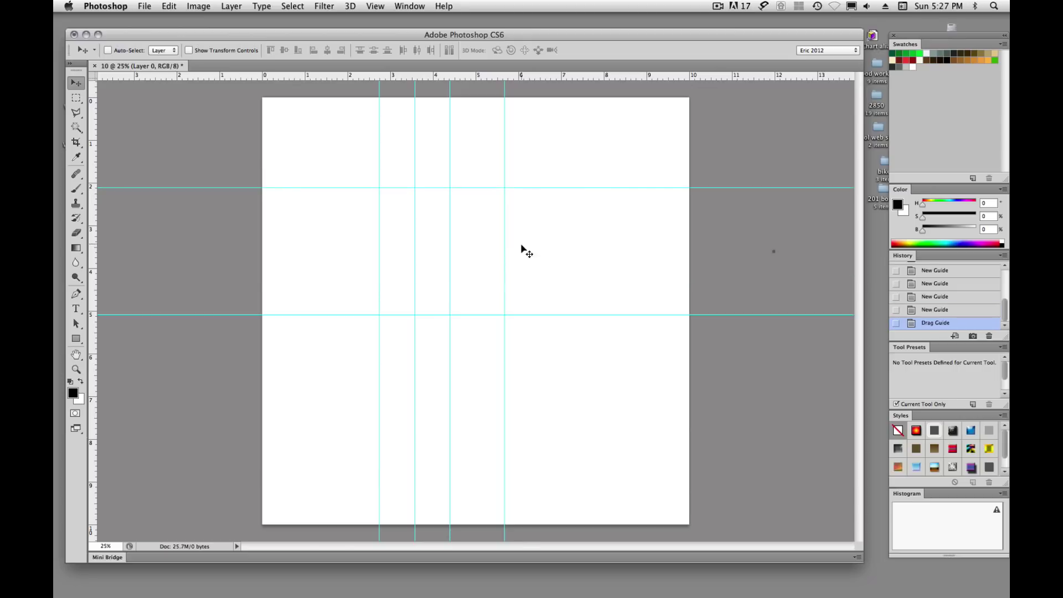
{"action": "left_click_drag", "start_coordinate": [504, 263], "coordinate": [561, 258]}
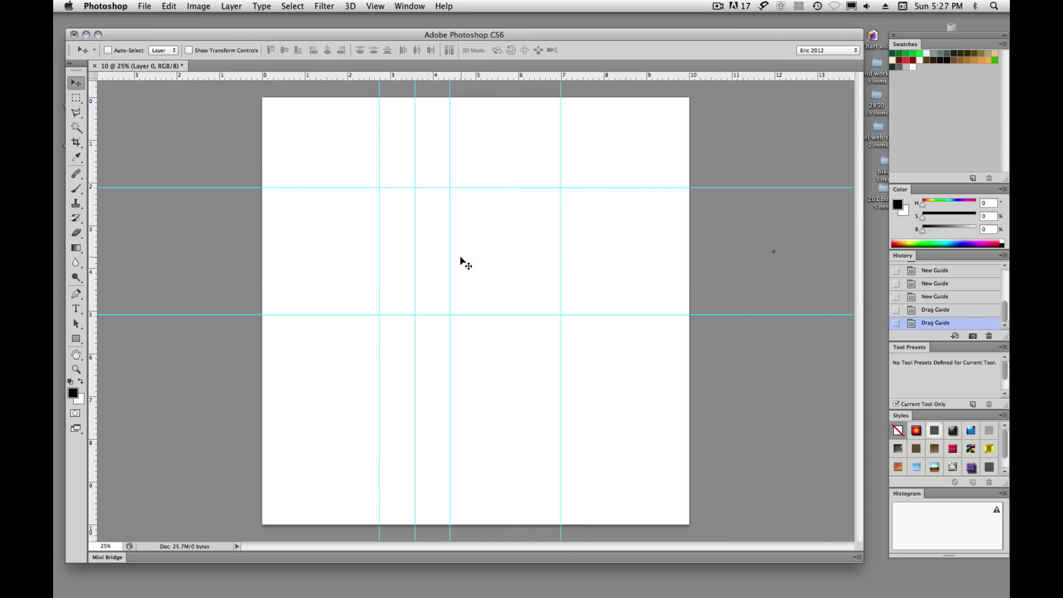
{"action": "left_click_drag", "start_coordinate": [449, 249], "coordinate": [518, 247]}
{"action": "left_click_drag", "start_coordinate": [415, 256], "coordinate": [467, 252]}
{"action": "left_click_drag", "start_coordinate": [435, 188], "coordinate": [426, 242]}
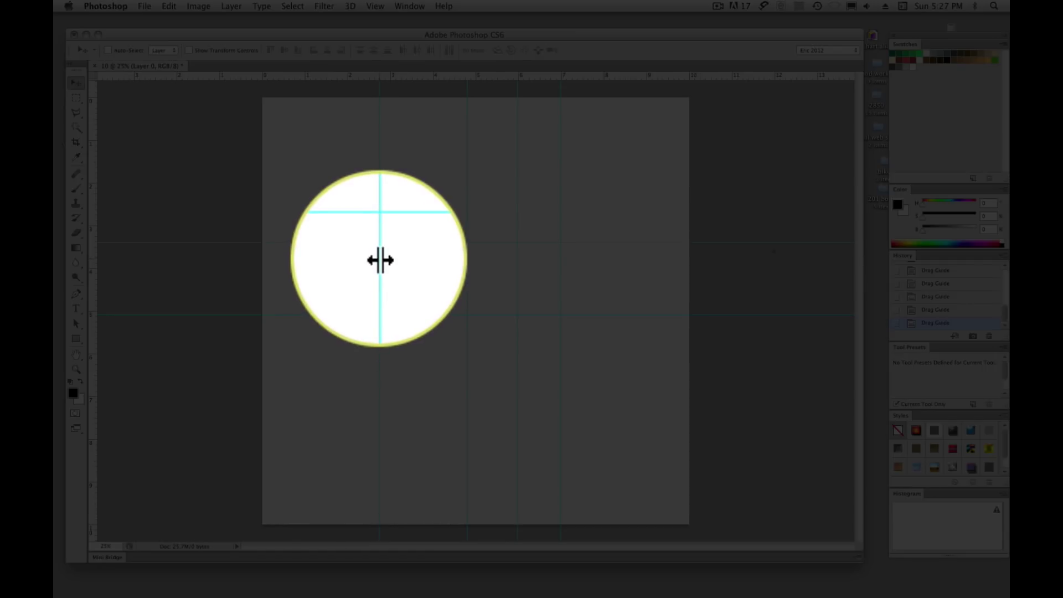
{"action": "mouse_move", "coordinate": [380, 260]}
{"action": "left_mouse_down"}
{"action": "mouse_move", "coordinate": [437, 259]}
{"action": "mouse_move", "coordinate": [368, 261]}
{"action": "left_mouse_up"}
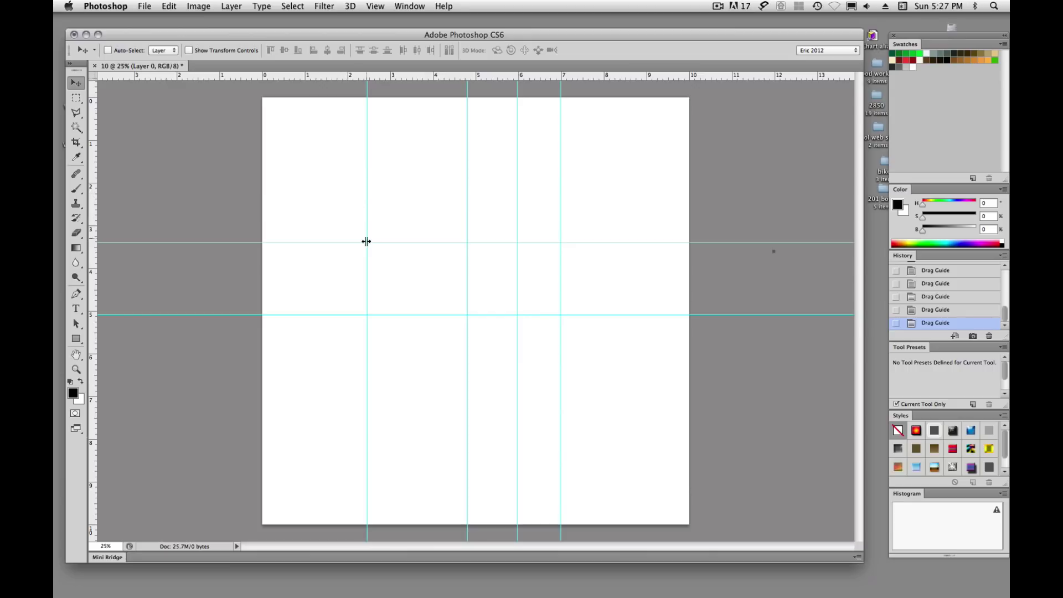
Step: Clear all guides from the canvas
{"action": "right_click", "coordinate": [458, 206]}
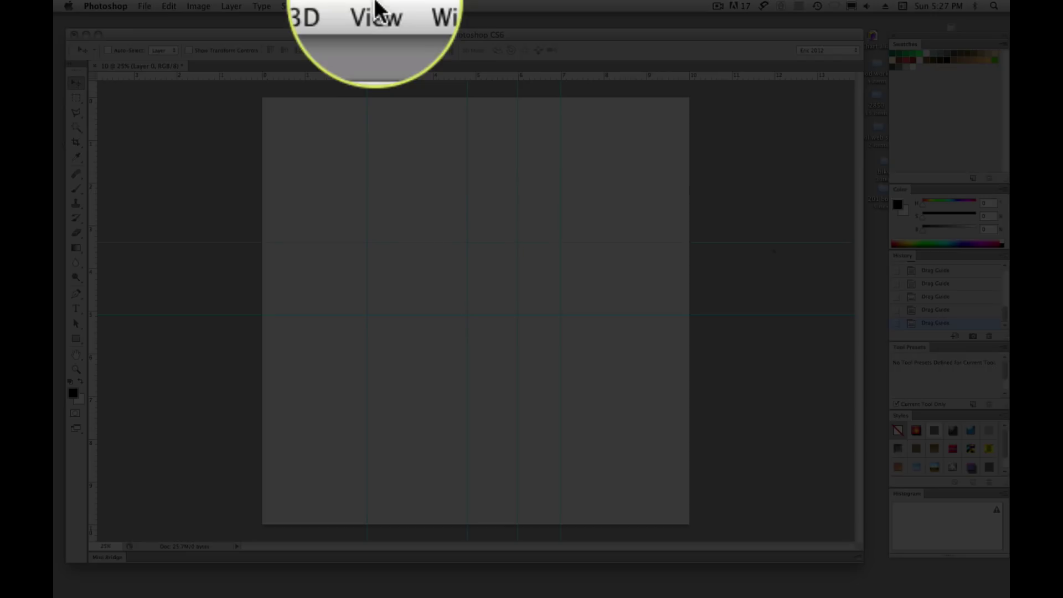
{"action": "left_click", "coordinate": [375, 6]}
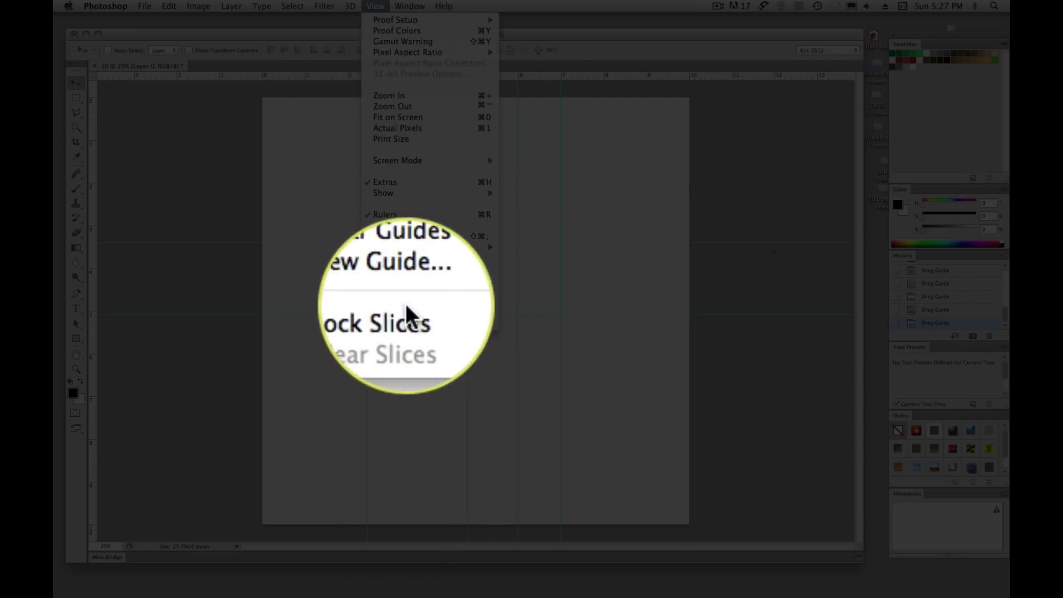
{"action": "left_click", "coordinate": [396, 280]}
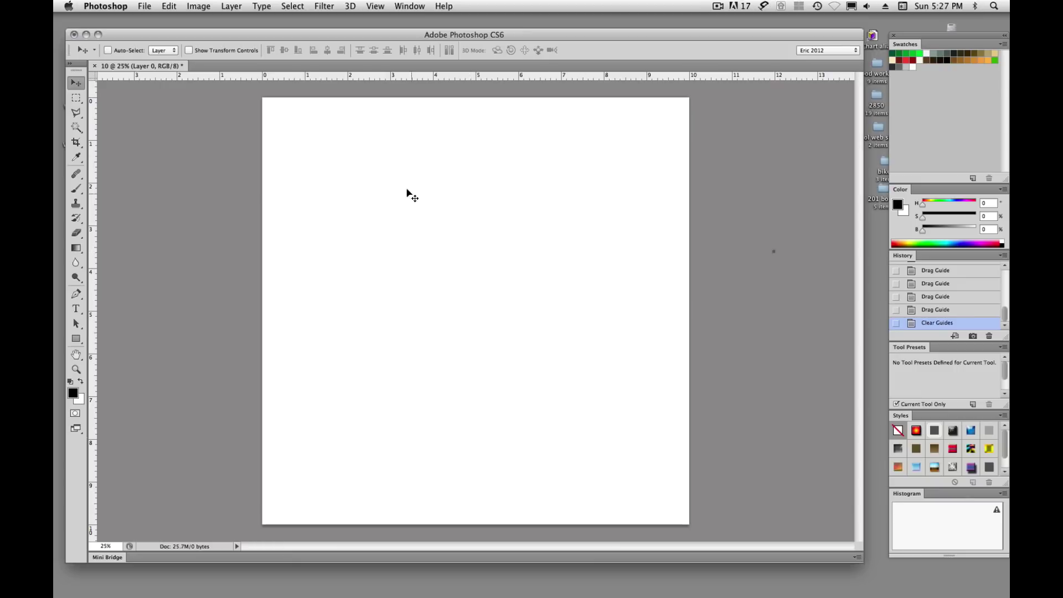
Step: Bring up the New Guide dialog from the View menu
{"action": "left_click", "coordinate": [376, 8]}
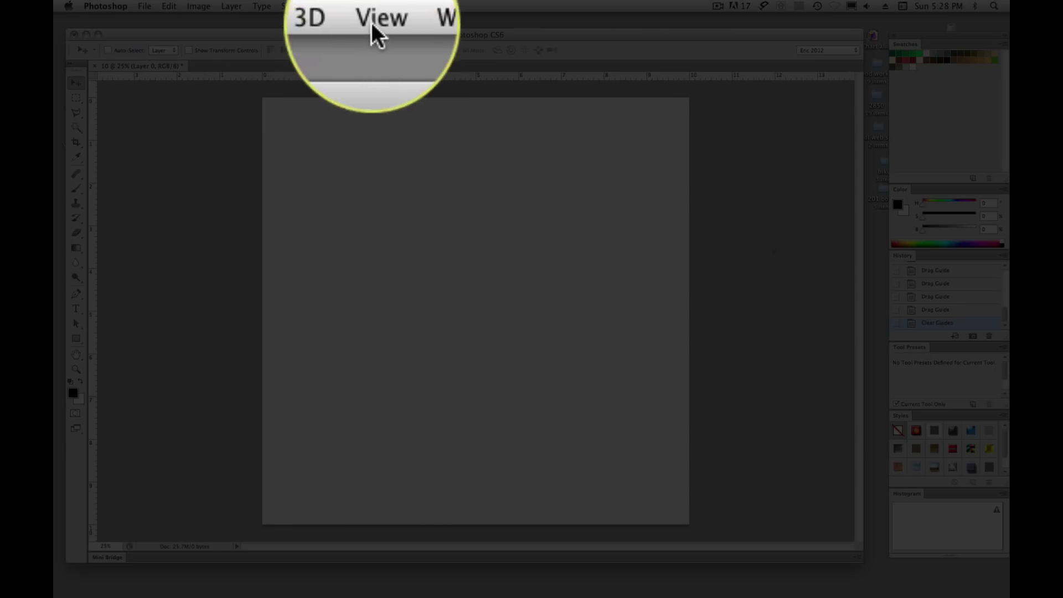
{"action": "left_click", "coordinate": [373, 7]}
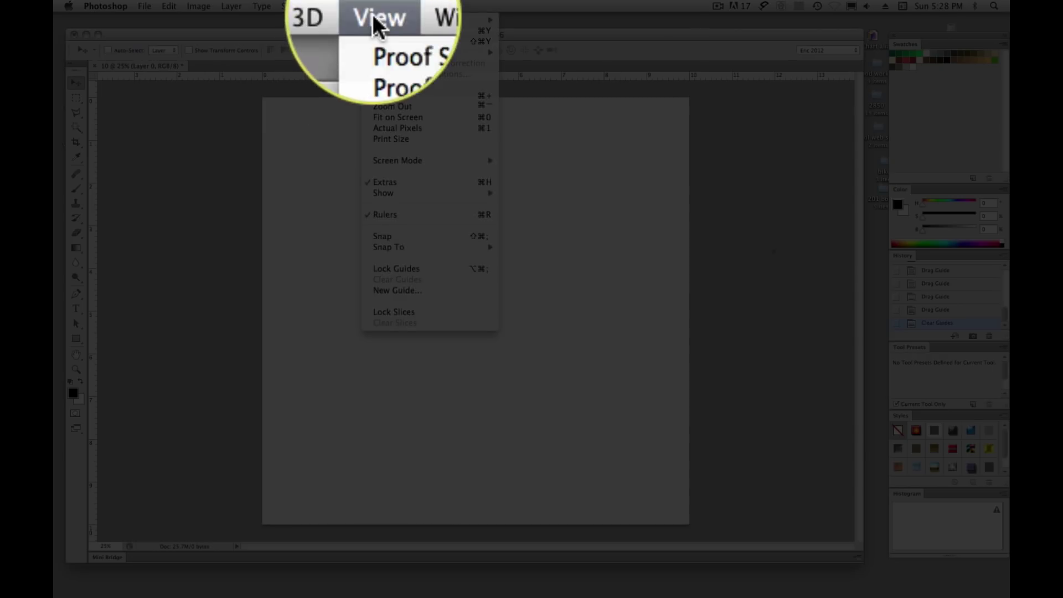
{"action": "left_click", "coordinate": [392, 291]}
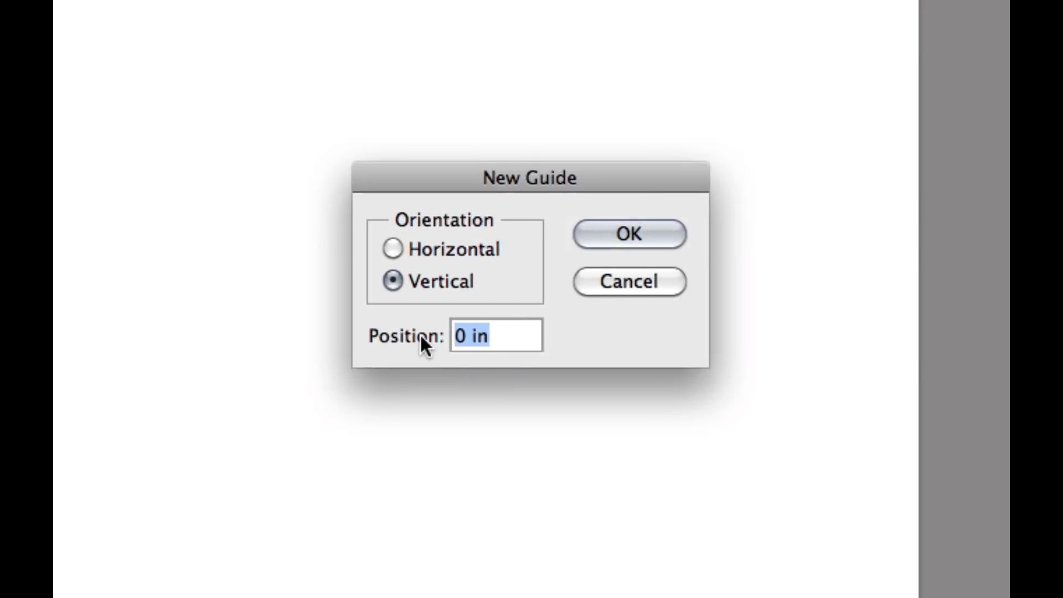
Step: Create a vertical guide at 5 in, then a horizontal guide at 5 in
{"action": "type", "text": "5"}
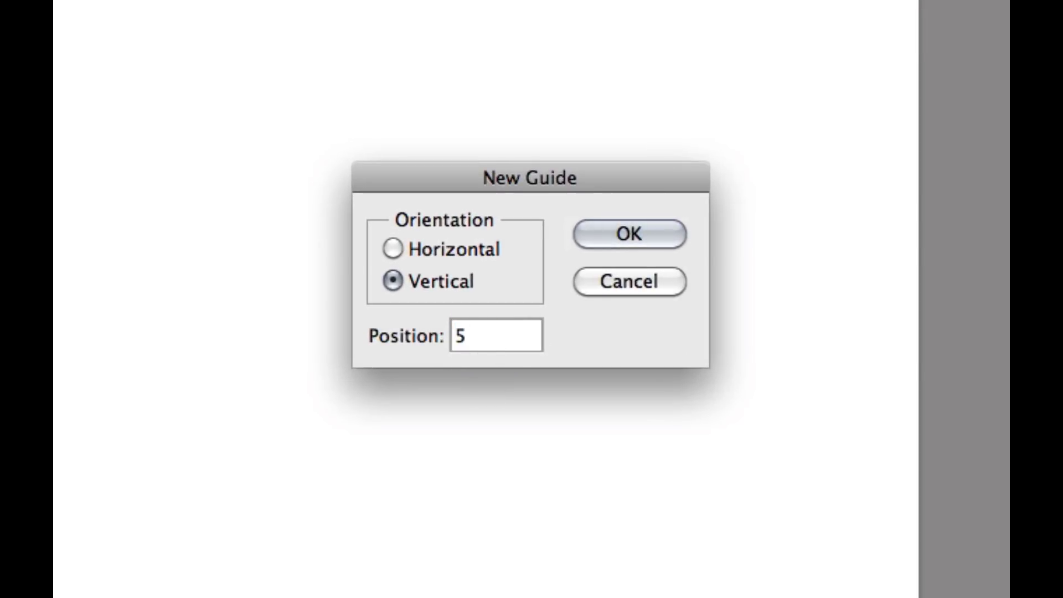
{"action": "type", "text": "in"}
{"action": "left_click", "coordinate": [609, 242]}
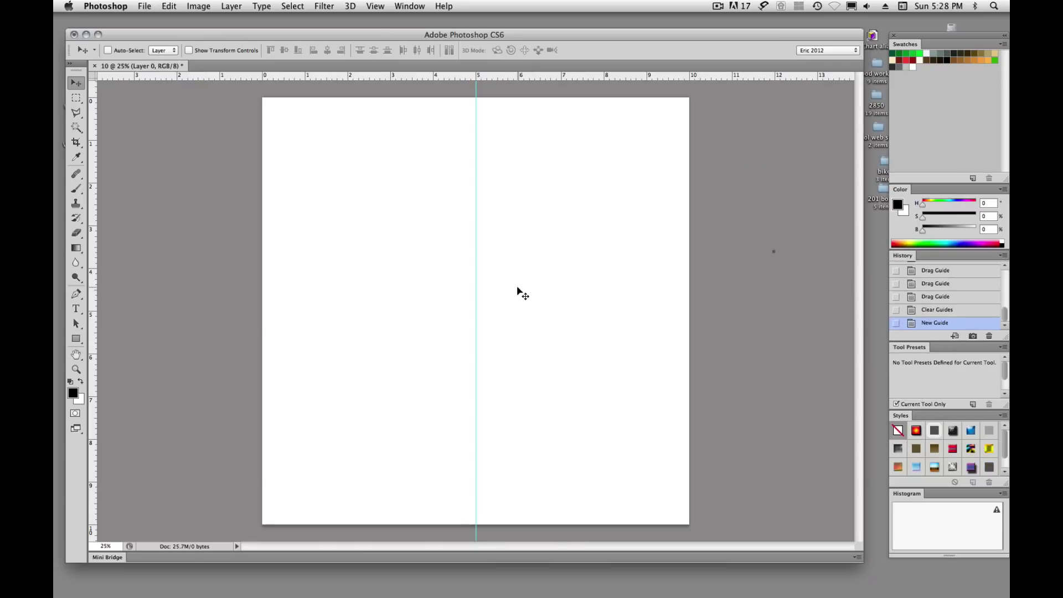
{"action": "left_click", "coordinate": [375, 7]}
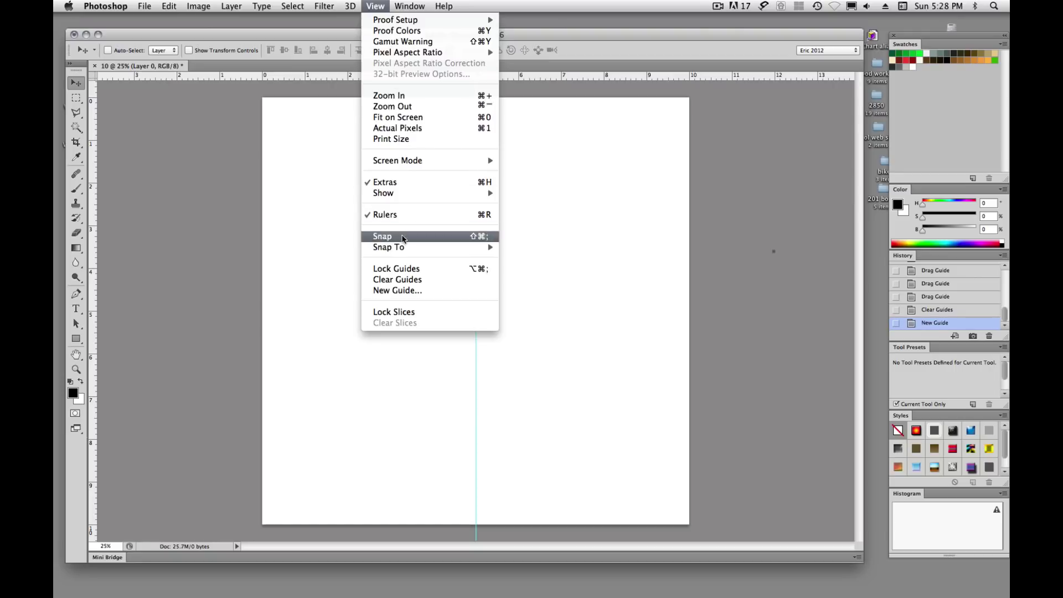
{"action": "left_click", "coordinate": [393, 291]}
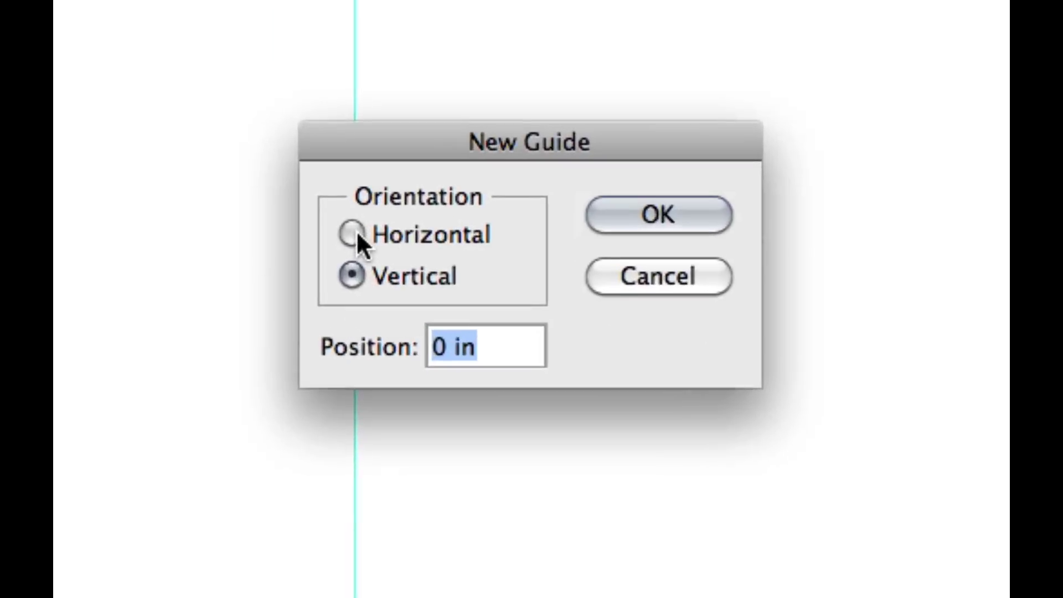
{"action": "left_click", "coordinate": [474, 273]}
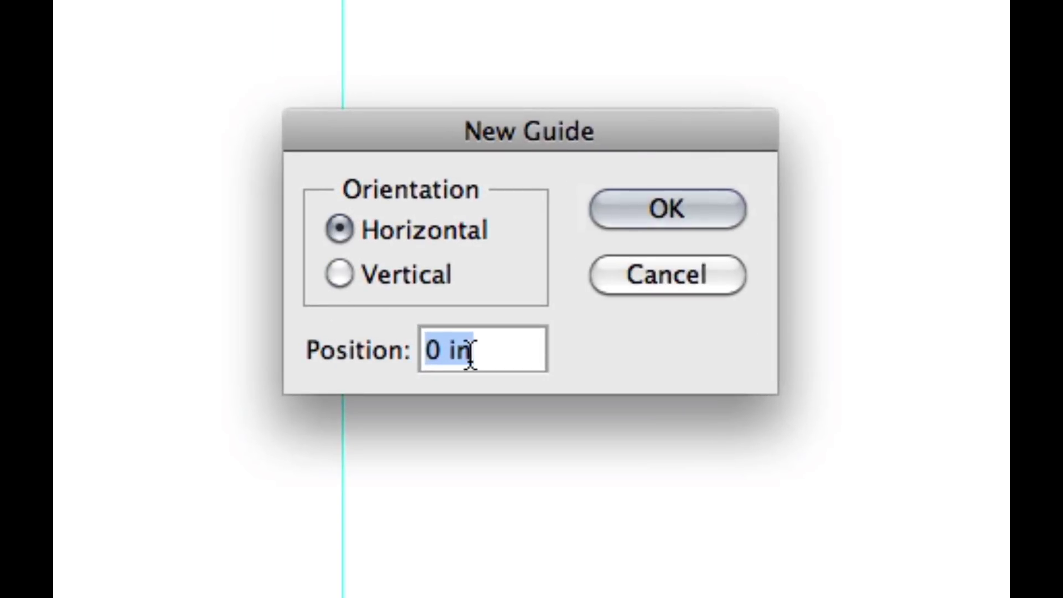
{"action": "type", "text": "5"}
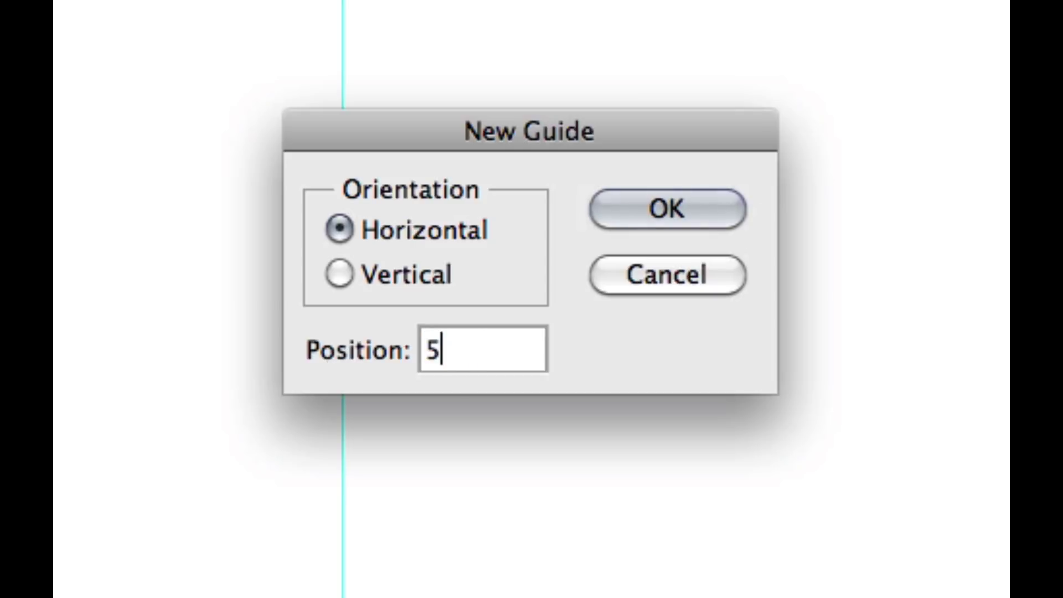
{"action": "type", "text": "in"}
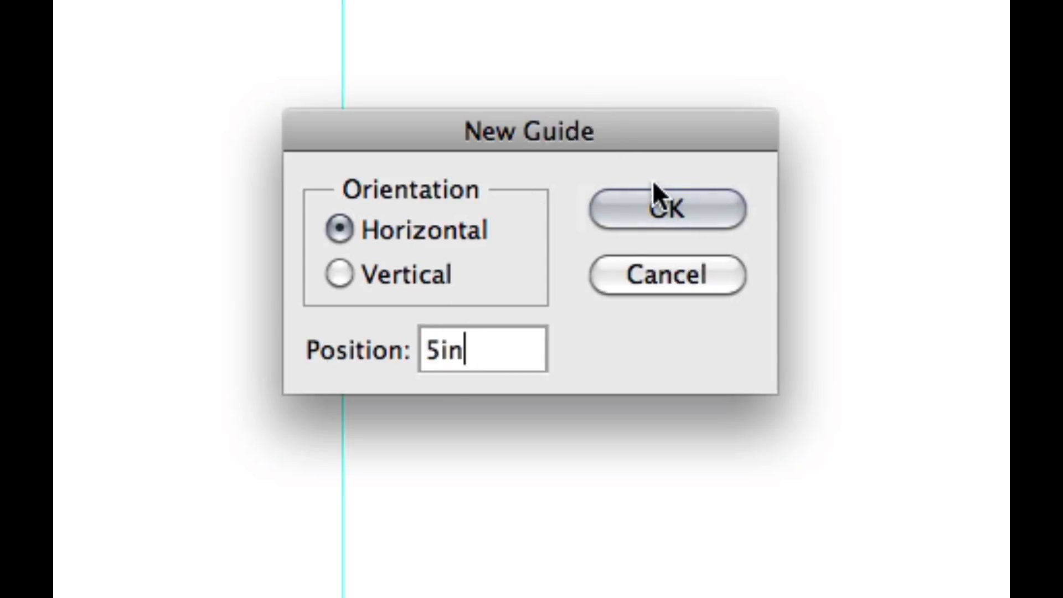
{"action": "left_click", "coordinate": [662, 208]}
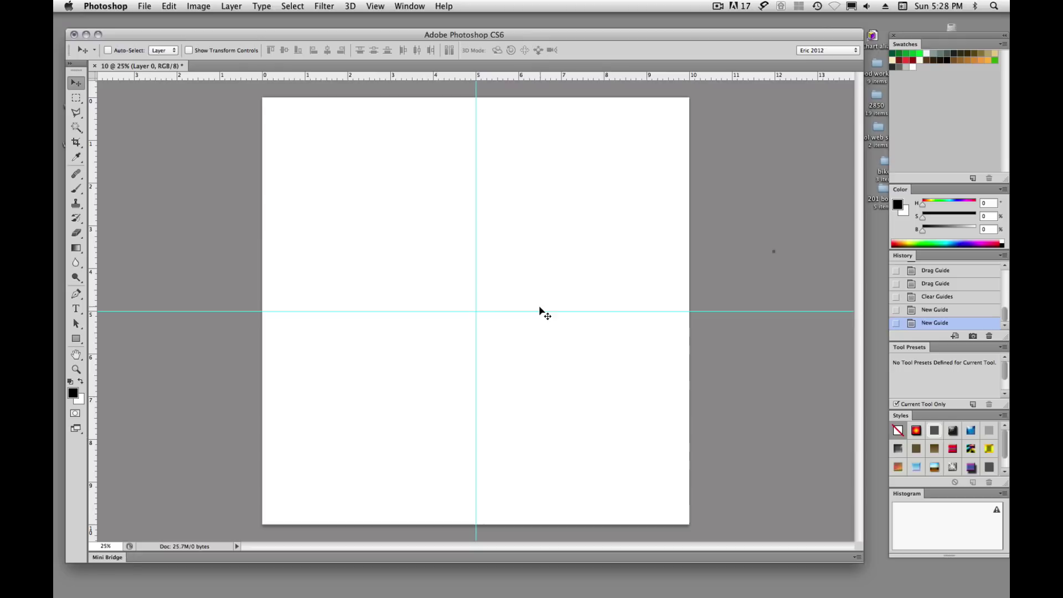
Step: Lock the guides from the View menu
{"action": "right_click", "coordinate": [476, 216]}
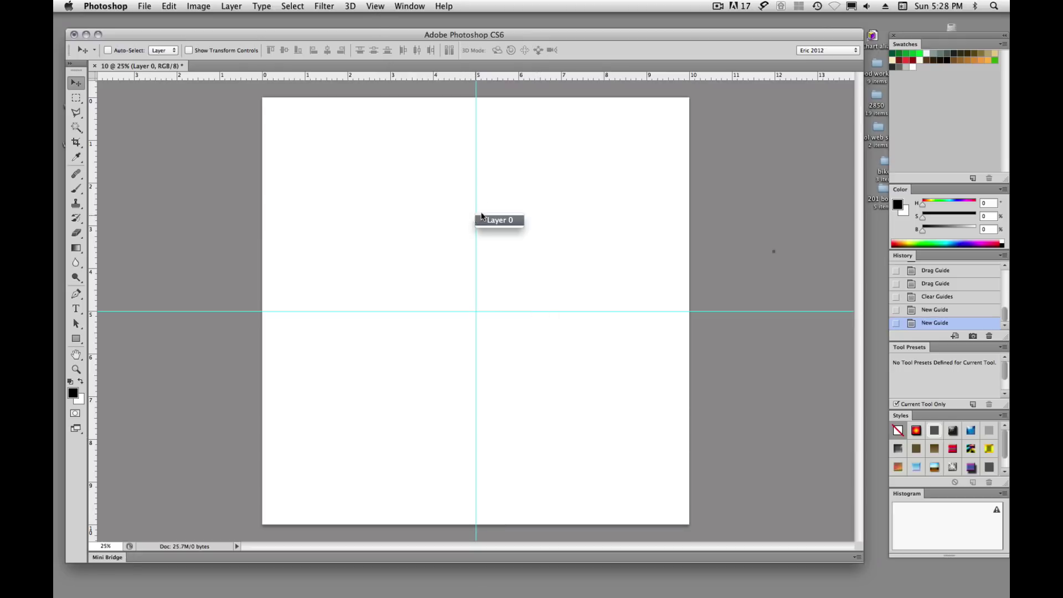
{"action": "left_click", "coordinate": [481, 216]}
{"action": "left_click", "coordinate": [376, 6]}
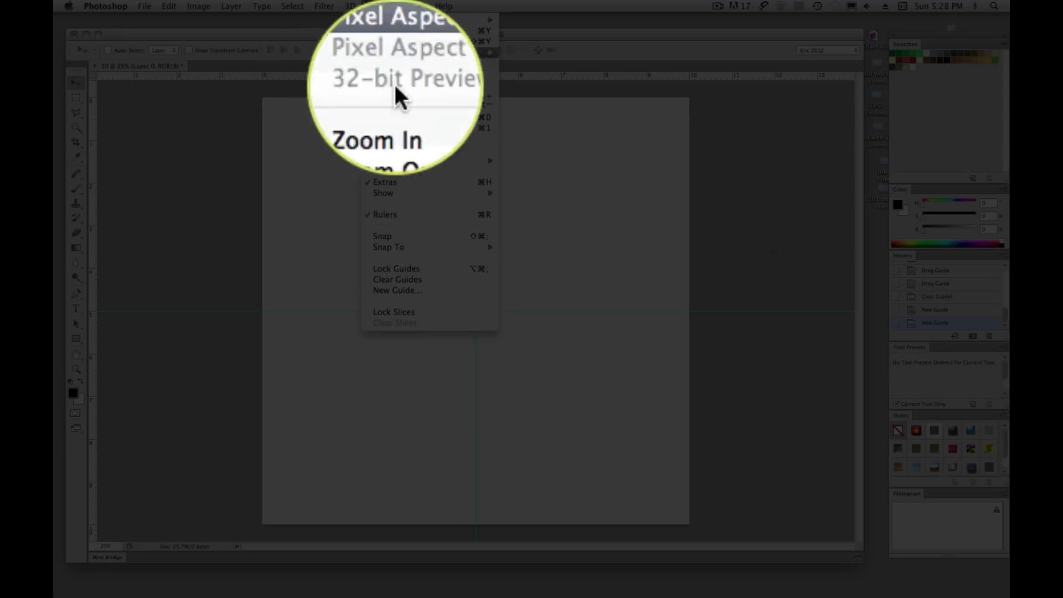
{"action": "left_click", "coordinate": [408, 268]}
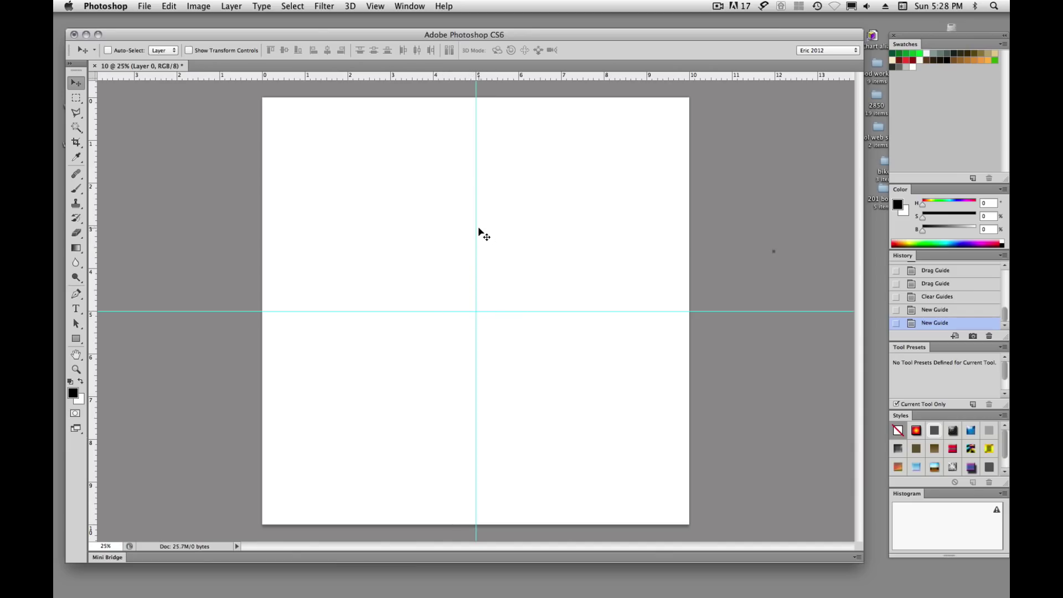
Step: Nudge Layer 0 upward to confirm the locked guides stay in place
{"action": "mouse_move", "coordinate": [474, 231]}
{"action": "left_mouse_down"}
{"action": "mouse_move", "coordinate": [485, 225]}
{"action": "mouse_move", "coordinate": [469, 239]}
{"action": "mouse_move", "coordinate": [467, 225]}
{"action": "mouse_move", "coordinate": [482, 223]}
{"action": "mouse_move", "coordinate": [474, 219]}
{"action": "left_mouse_up"}
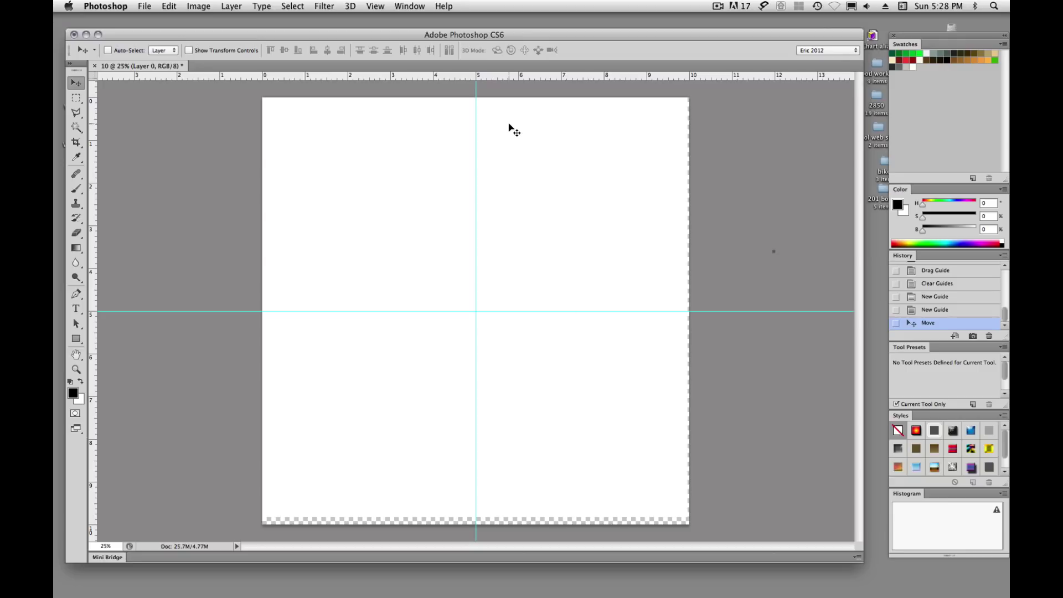
{"action": "left_click", "coordinate": [374, 7]}
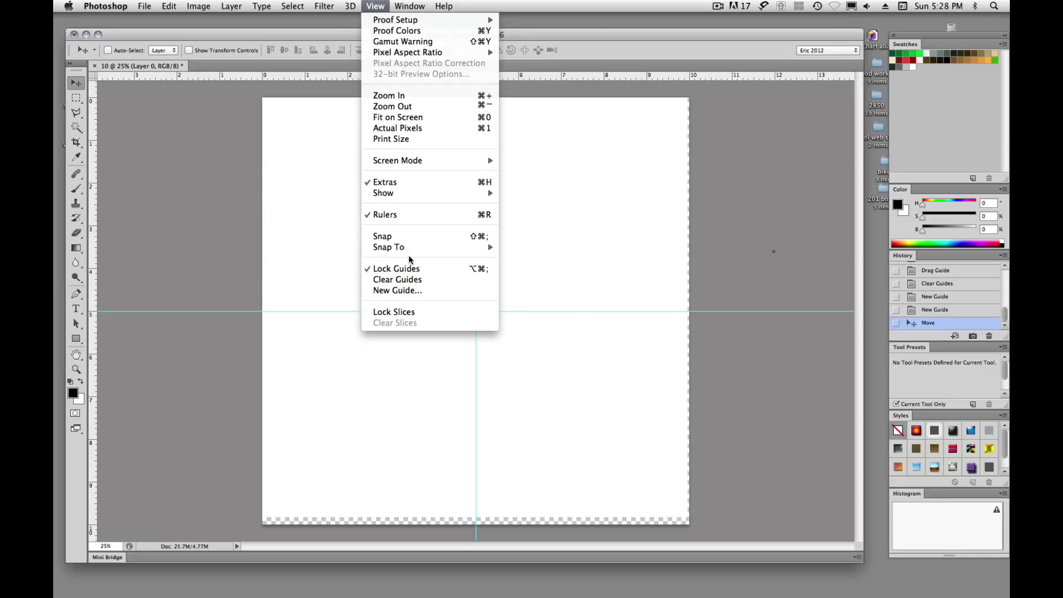
{"action": "left_click", "coordinate": [605, 197]}
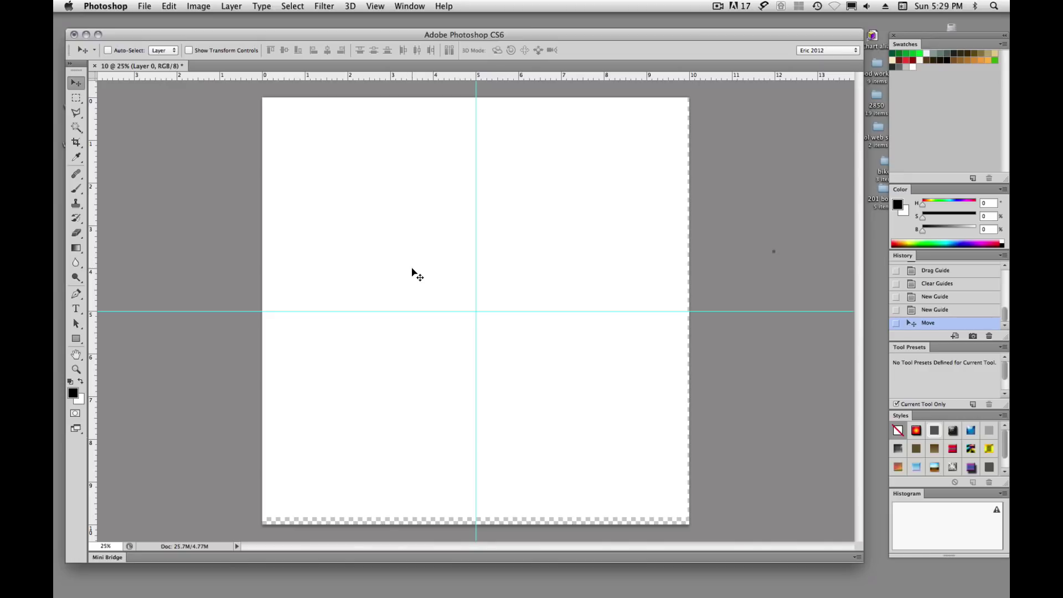
Step: Draw a white-filled, magenta-stroked ellipse shape outward from the guide intersection
{"action": "left_click", "coordinate": [76, 338]}
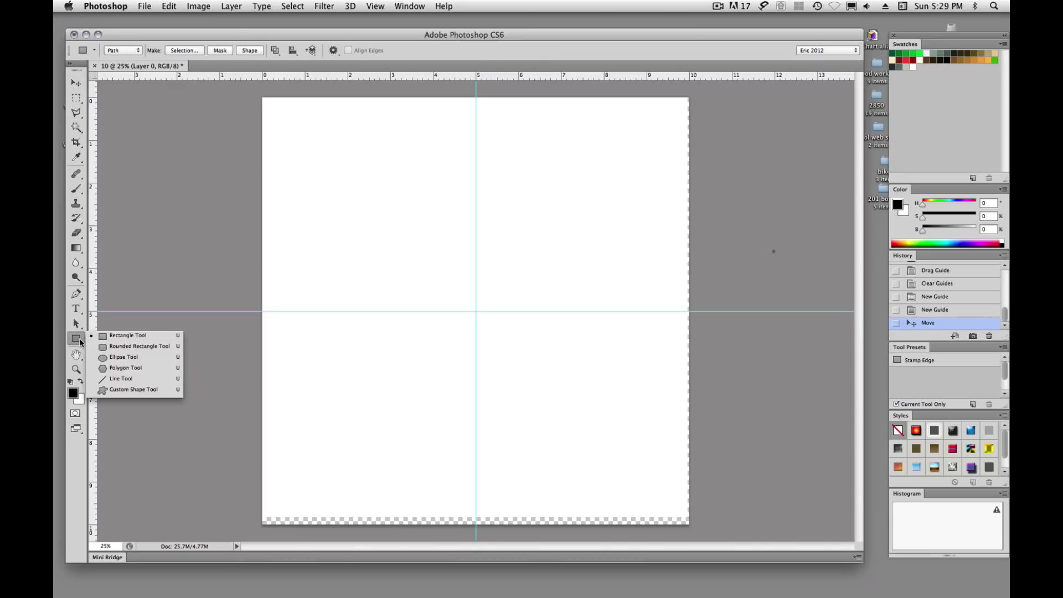
{"action": "left_click", "coordinate": [111, 357]}
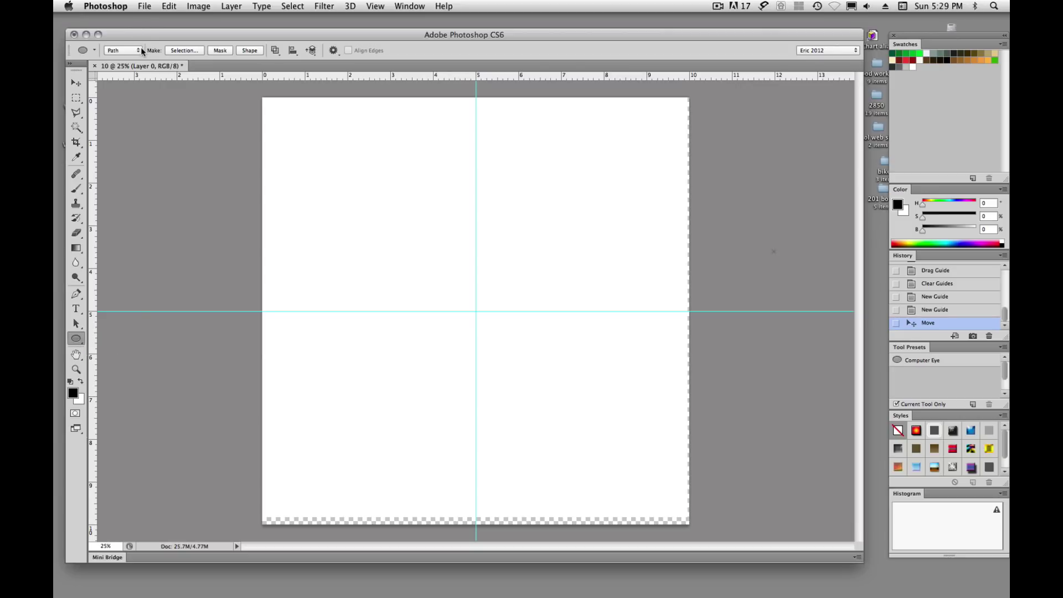
{"action": "left_click", "coordinate": [139, 52]}
{"action": "left_click", "coordinate": [119, 40]}
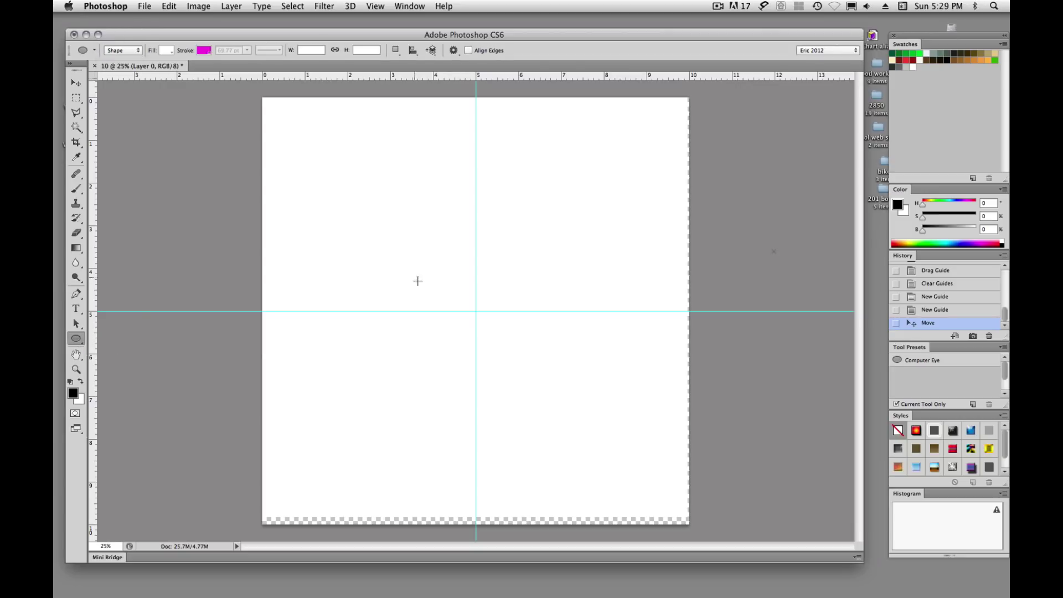
{"action": "left_click", "coordinate": [475, 311]}
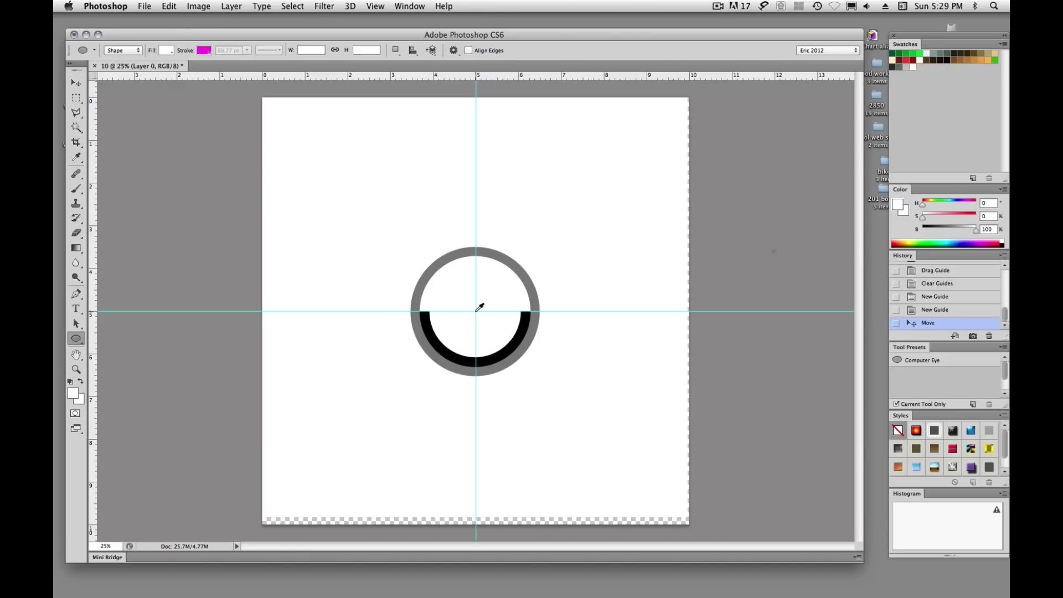
{"action": "left_click_drag", "start_coordinate": [475, 312], "coordinate": [376, 193]}
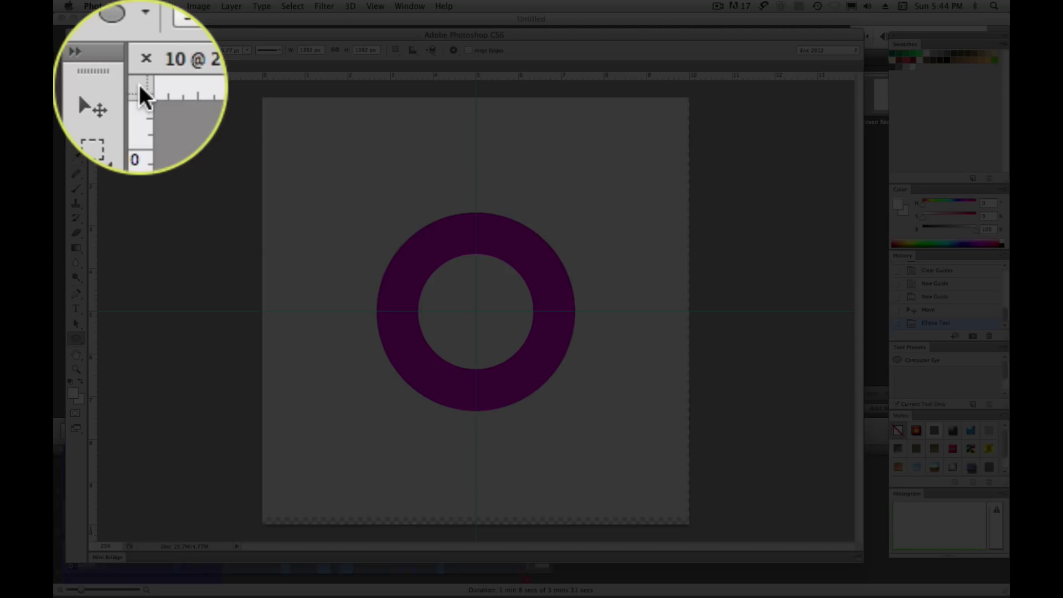
Step: Drag the ruler zero point from the corner square onto the 5 in guide intersection
{"action": "left_click_drag", "start_coordinate": [94, 78], "coordinate": [476, 312]}
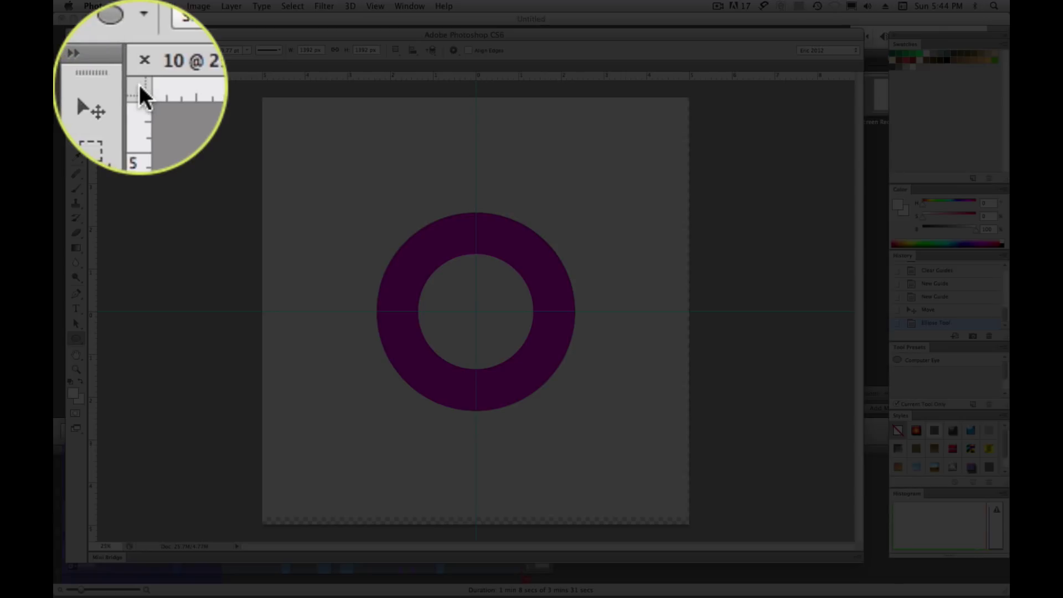
Step: Double-click the ruler corner square to restore the zero point to the top-left
{"action": "double_click", "coordinate": [93, 75]}
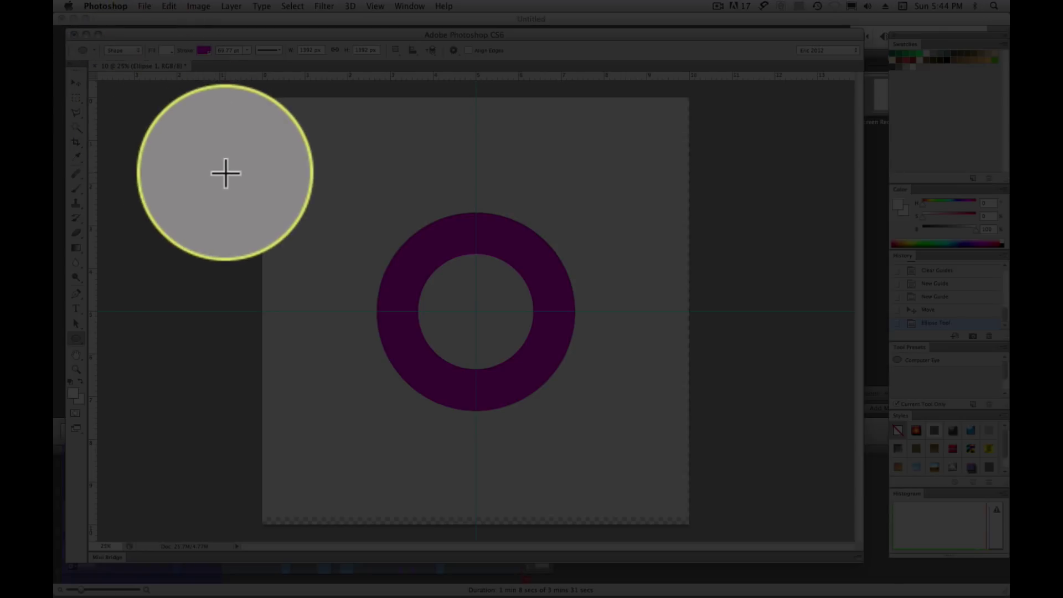